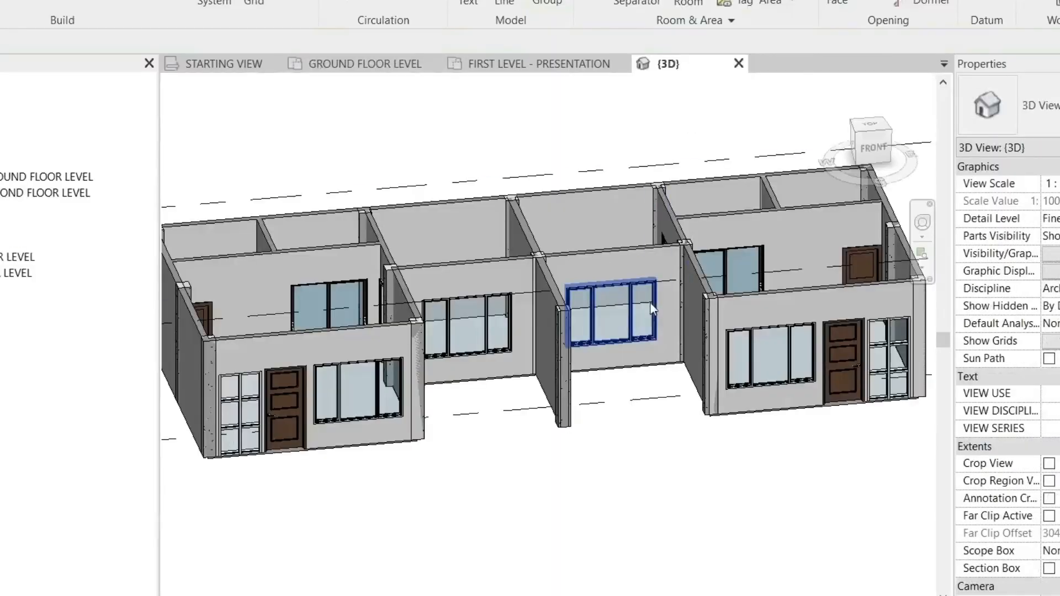
{"action": "middle_click_drag", "start_coordinate": [682, 435], "coordinate": [689, 438], "text": "shift"}
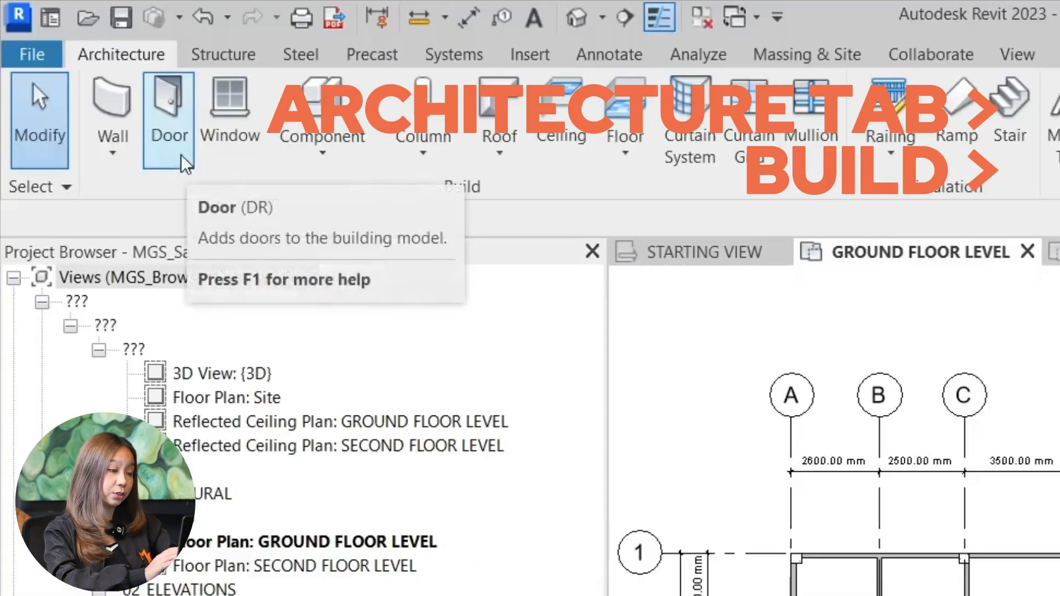
Step: Place a Door-Wood Panel-Single-1x3 door of type as Specified in the exterior wall on grid 3 between grids A and C
{"action": "left_click", "coordinate": [181, 154]}
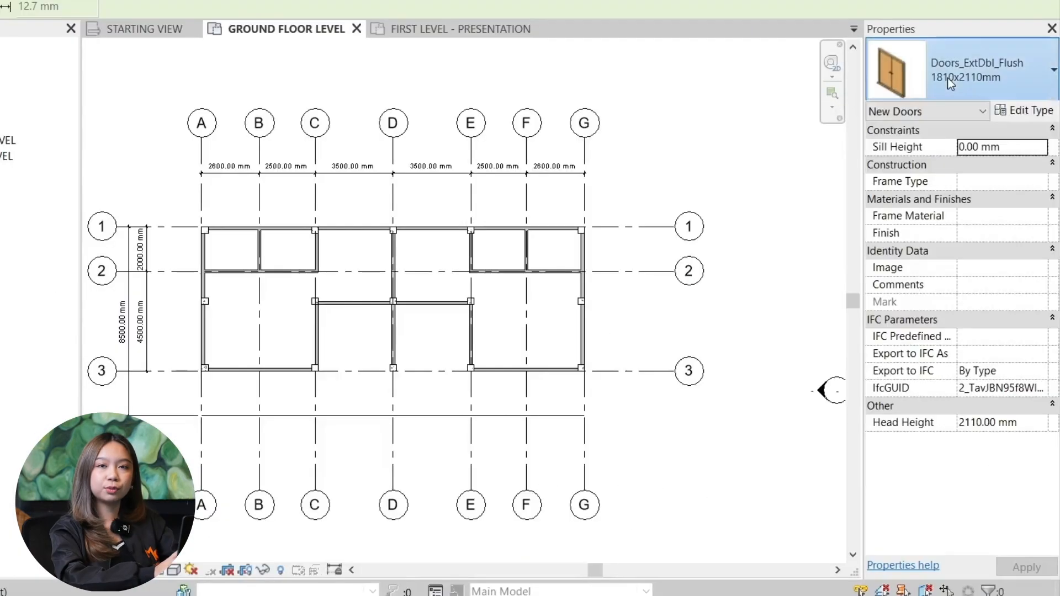
{"action": "left_click", "coordinate": [949, 82]}
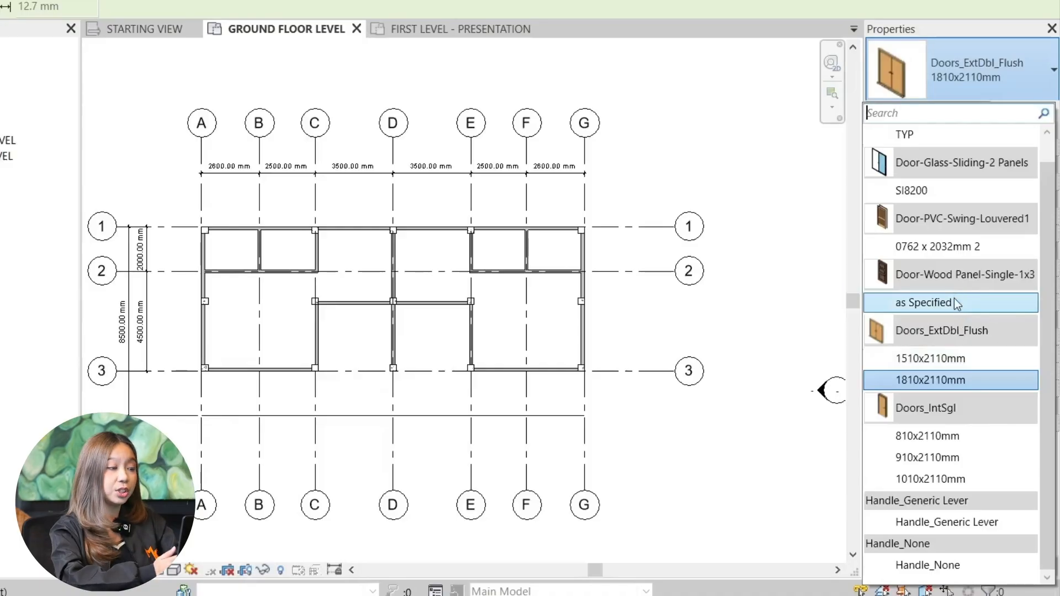
{"action": "left_click", "coordinate": [957, 304]}
{"action": "scroll", "coordinate": [254, 362], "scroll_direction": "up", "scroll_amount": 4}
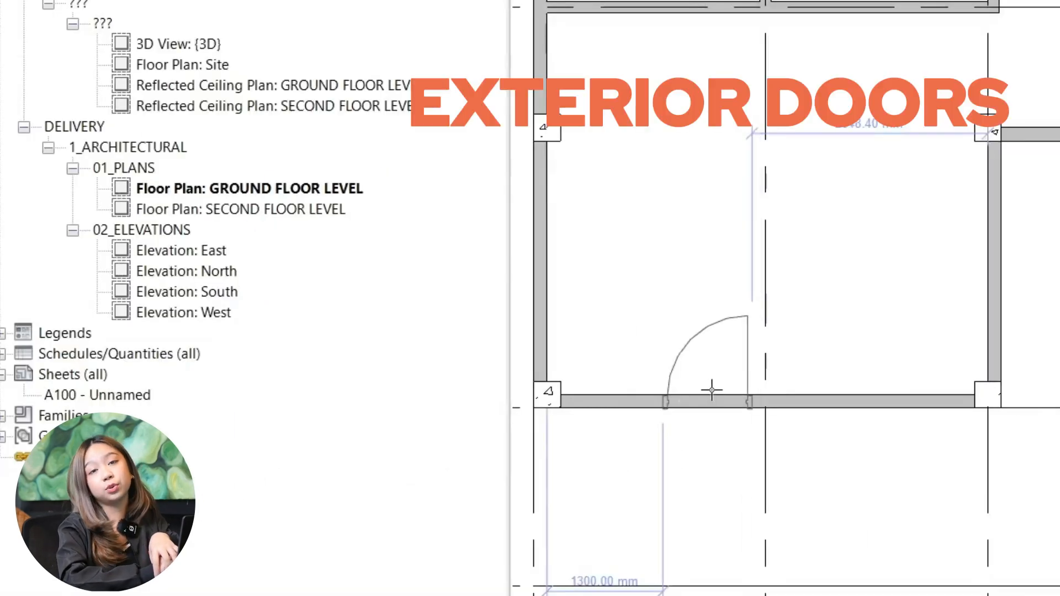
{"action": "left_click", "coordinate": [712, 390]}
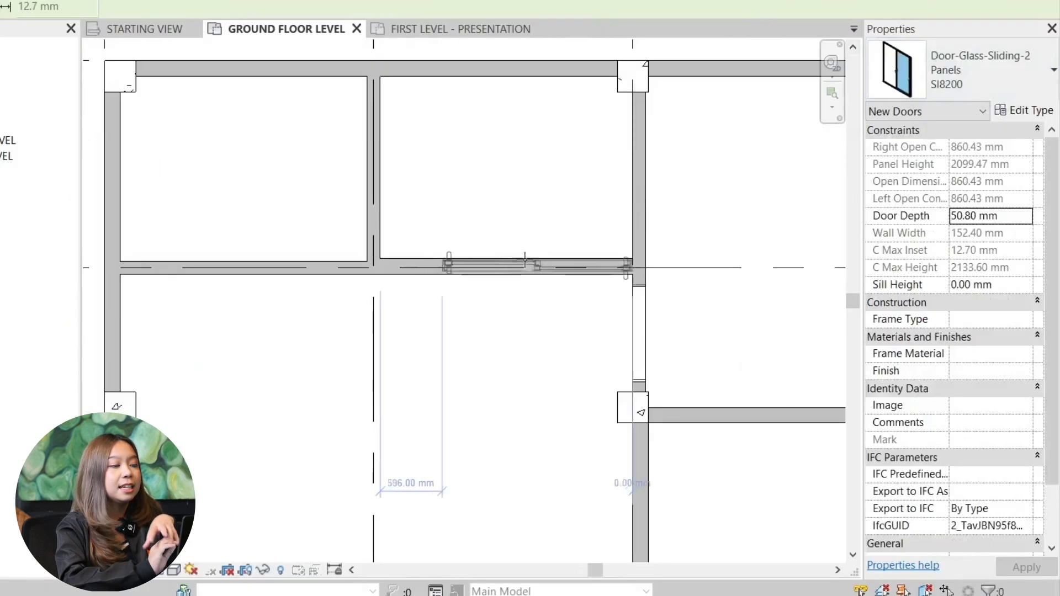
Step: Place a Door-Glass-Sliding-2 Panels door of type SI8200 in the interior wall on grid 2 between grids B and C
{"action": "left_click", "coordinate": [506, 262]}
{"action": "key", "text": "Escape"}
{"action": "key", "text": "Escape"}
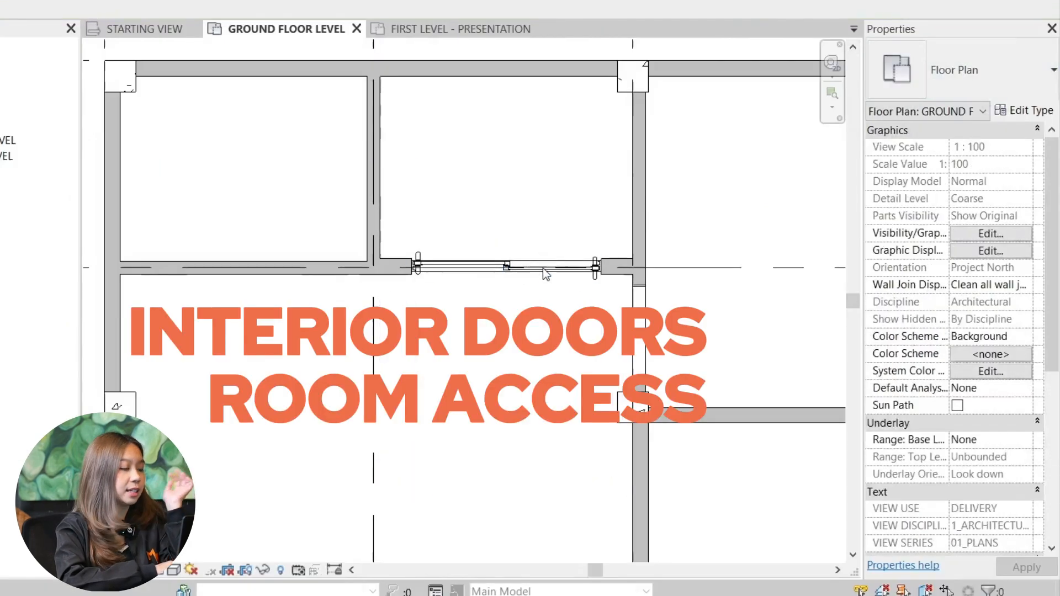
Step: Dimension the sliding door's centre to the wall faces on both sides of it with one continuous aligned dimension
{"action": "left_click", "coordinate": [542, 268]}
{"action": "middle_click_drag", "start_coordinate": [542, 258], "coordinate": [528, 351]}
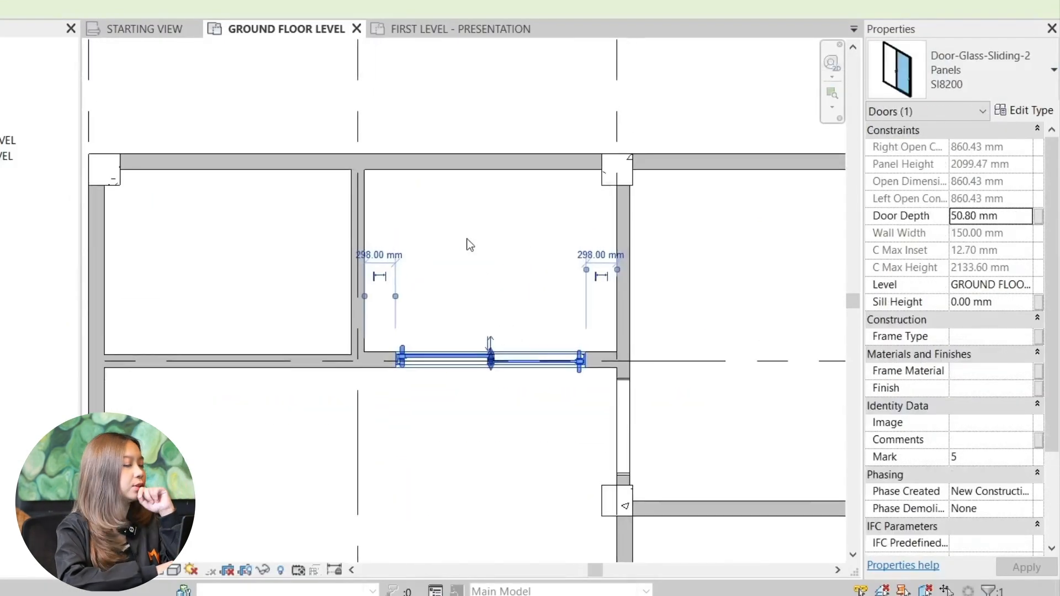
{"action": "key", "text": "d"}
{"action": "key", "text": "i"}
{"action": "scroll", "coordinate": [353, 230], "scroll_direction": "up", "scroll_amount": 2}
{"action": "left_click", "coordinate": [352, 230]}
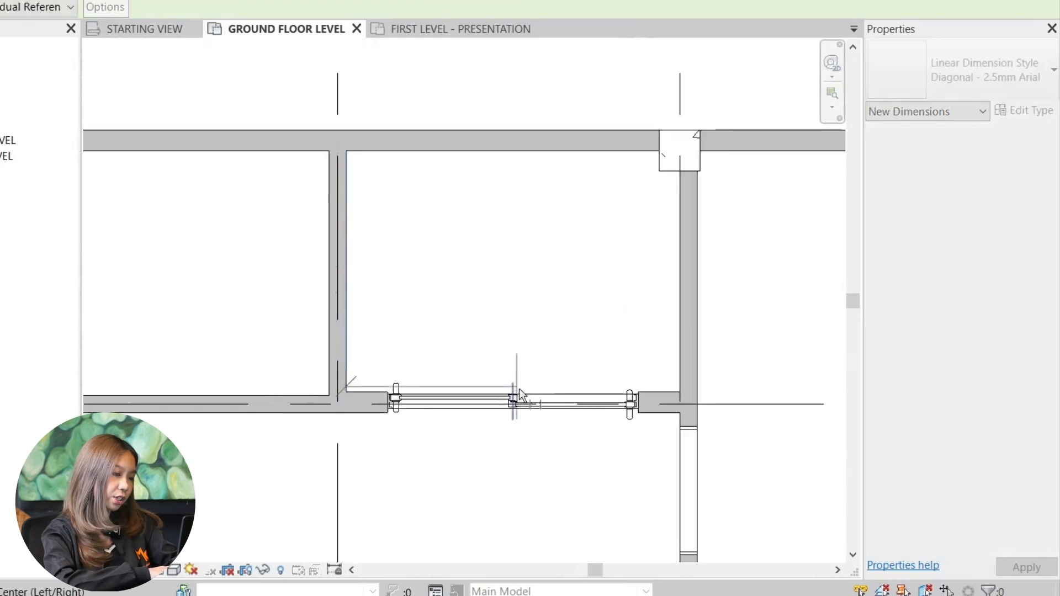
{"action": "left_click", "coordinate": [516, 387]}
{"action": "left_click", "coordinate": [677, 297]}
{"action": "left_click", "coordinate": [655, 301]}
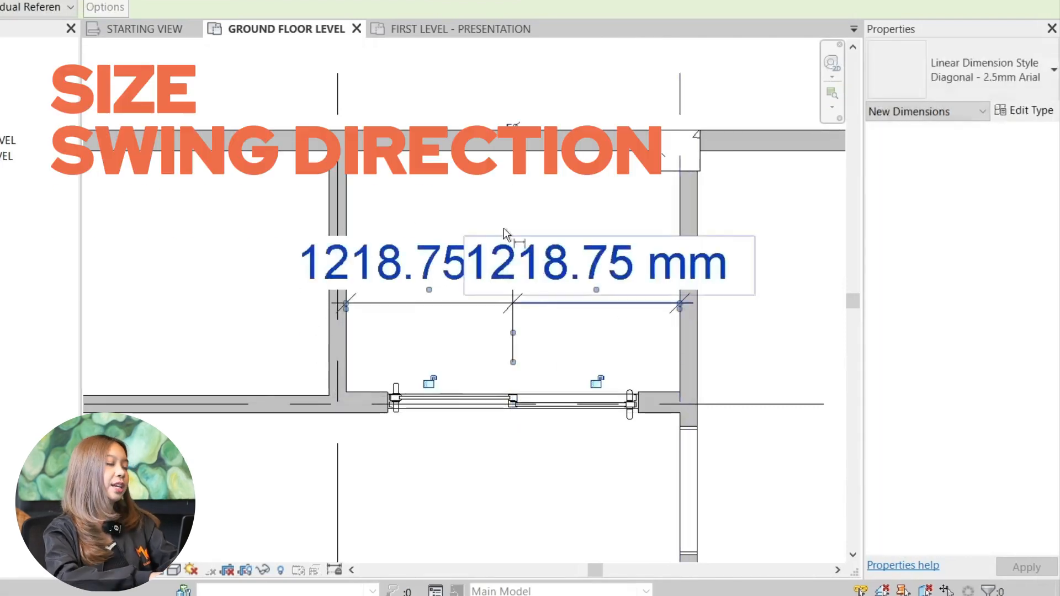
{"action": "key", "text": "Escape"}
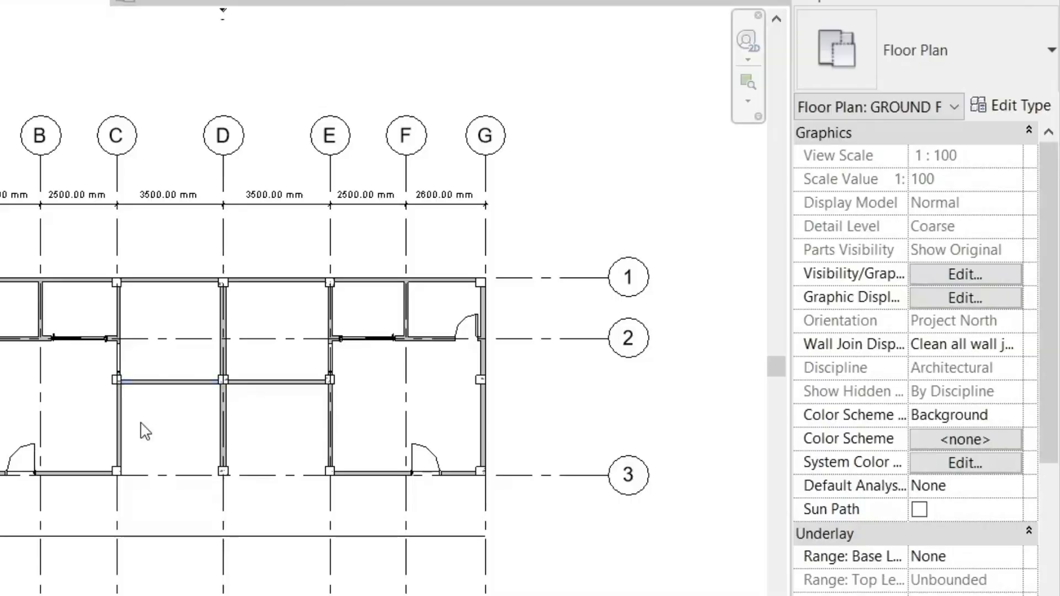
Step: Place a three-panel sliding window (Ply_Gem-Pro_Series_200-Triple) in the exterior wall on grid 3, between the entrance door and grid C
{"action": "key", "text": "w"}
{"action": "key", "text": "n"}
{"action": "left_click", "coordinate": [966, 49]}
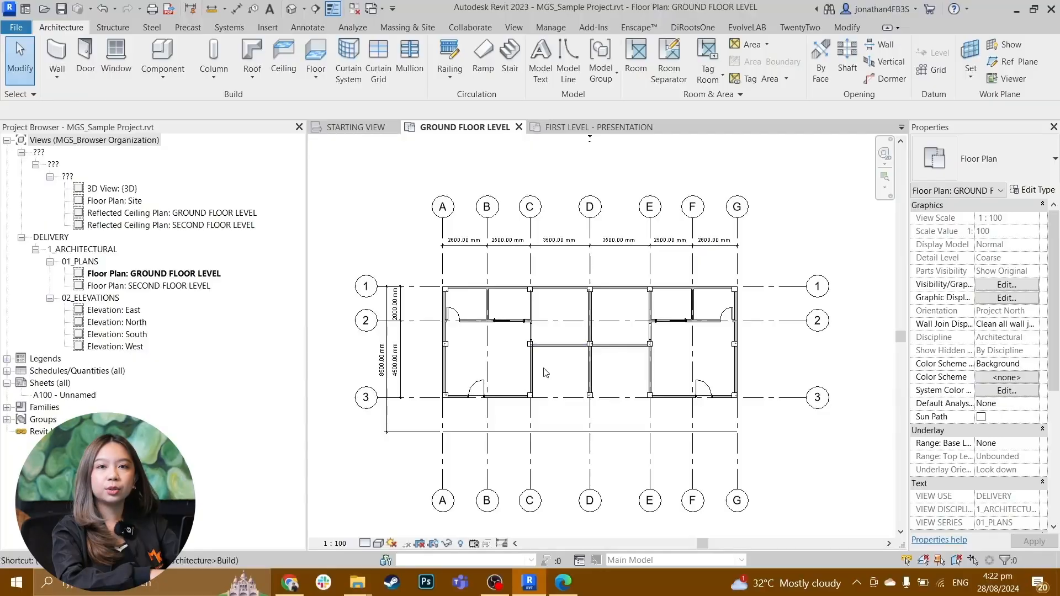
{"action": "key", "text": "w"}
{"action": "key", "text": "n"}
{"action": "left_click", "coordinate": [1002, 163]}
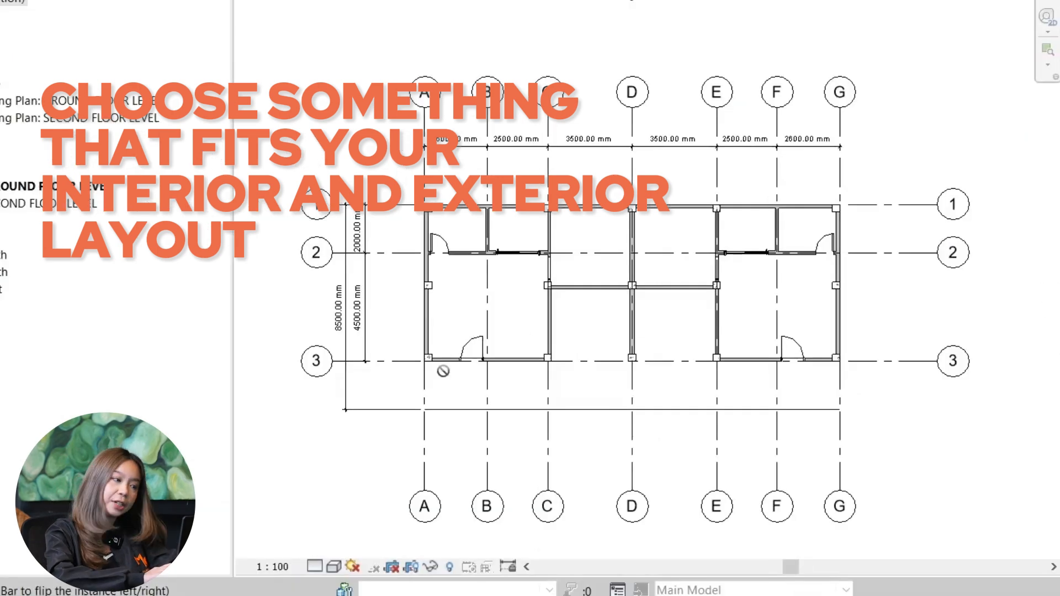
{"action": "scroll", "coordinate": [150, 457], "scroll_direction": "up", "scroll_amount": 3}
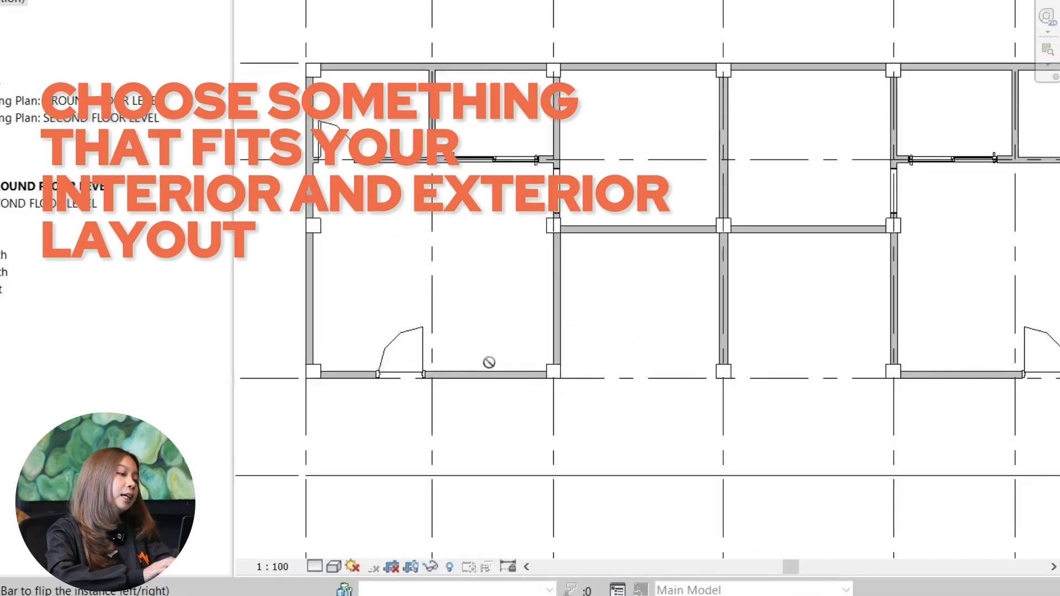
{"action": "scroll", "coordinate": [124, 495], "scroll_direction": "up", "scroll_amount": 4}
{"action": "scroll", "coordinate": [483, 390], "scroll_direction": "up", "scroll_amount": 2}
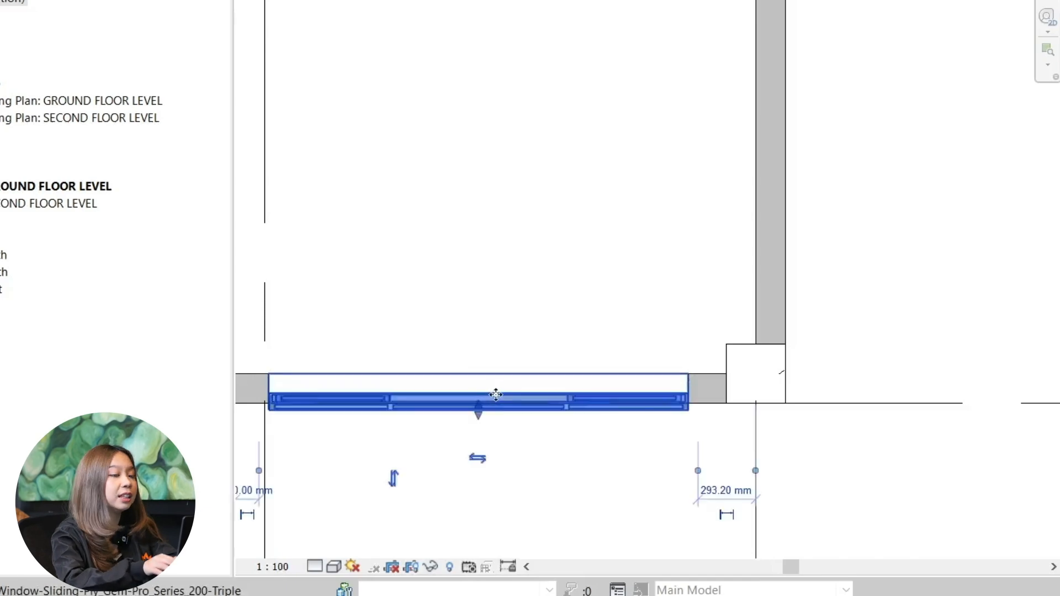
{"action": "scroll", "coordinate": [494, 393], "scroll_direction": "up", "scroll_amount": 2}
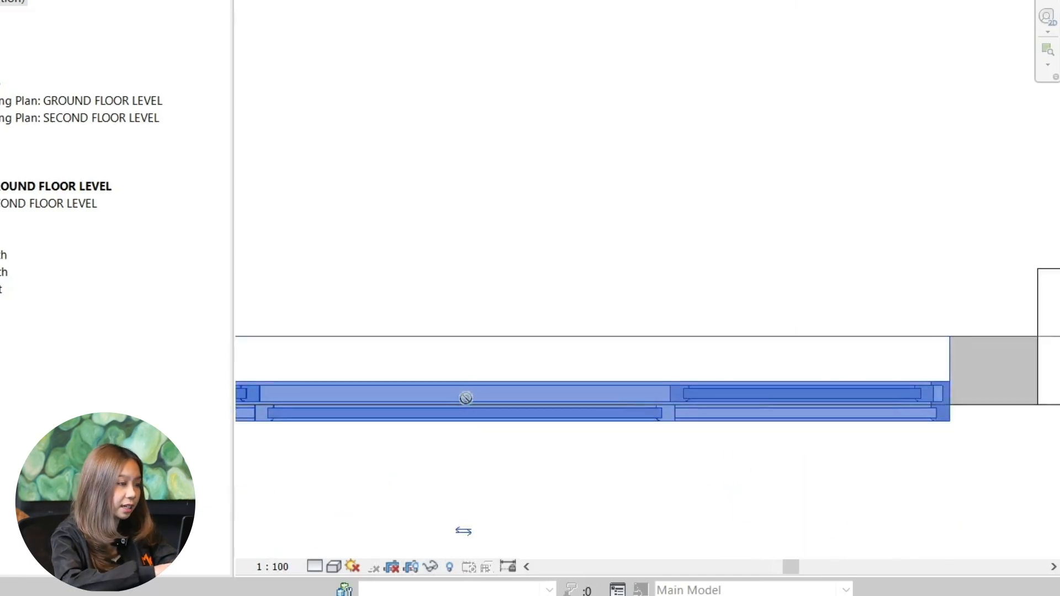
{"action": "left_click", "coordinate": [465, 402]}
{"action": "scroll", "coordinate": [523, 400], "scroll_direction": "down", "scroll_amount": 2}
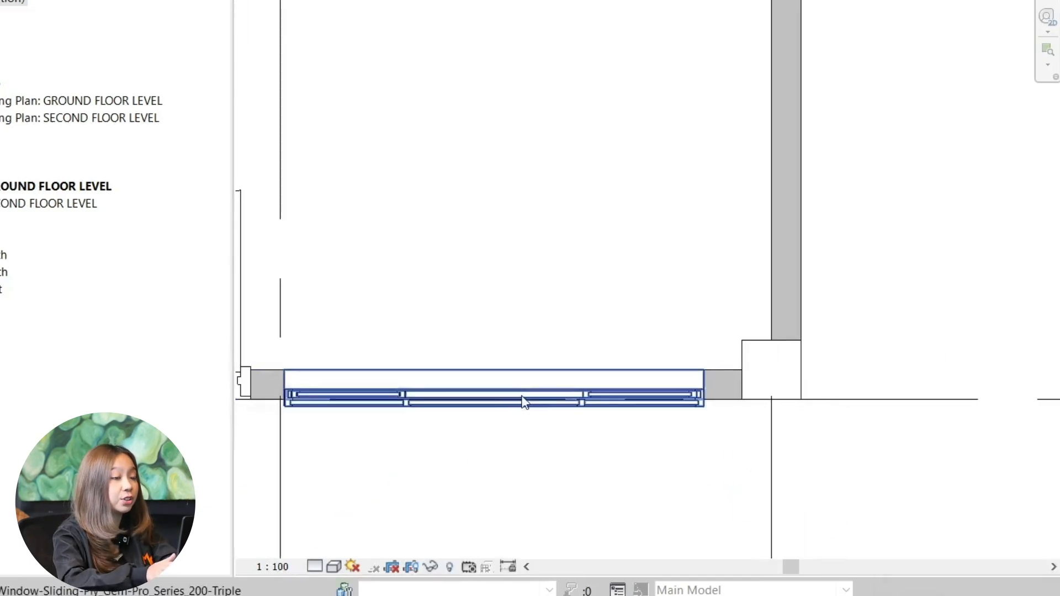
{"action": "type", "text": "1"}
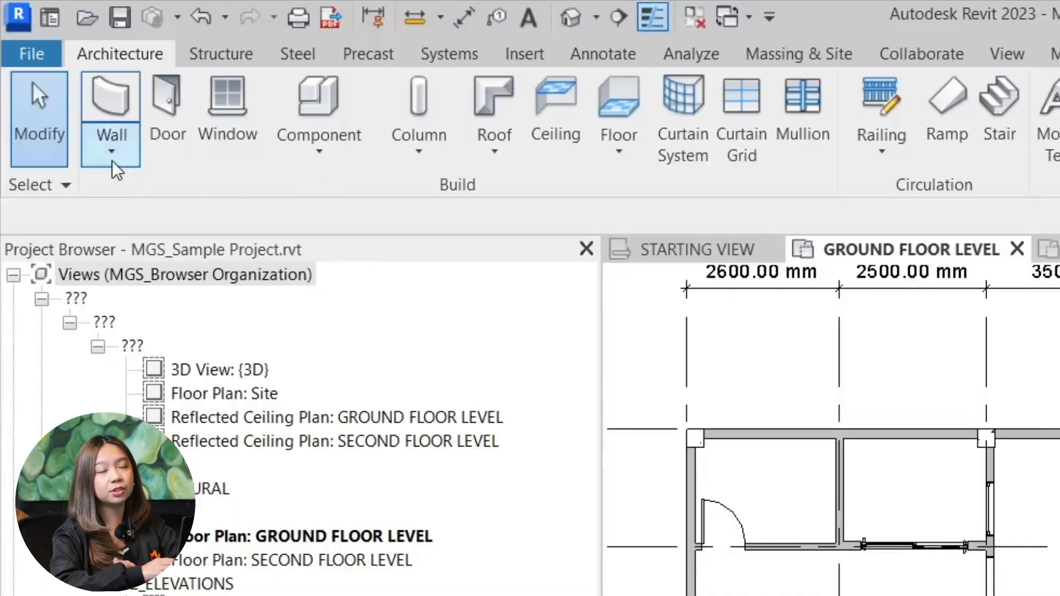
Step: Choose the Curtain_Wall-Exterior_Glazing wall type for a new wall and enable Automatically Embed in its type properties
{"action": "left_click", "coordinate": [112, 158]}
{"action": "left_click", "coordinate": [230, 220]}
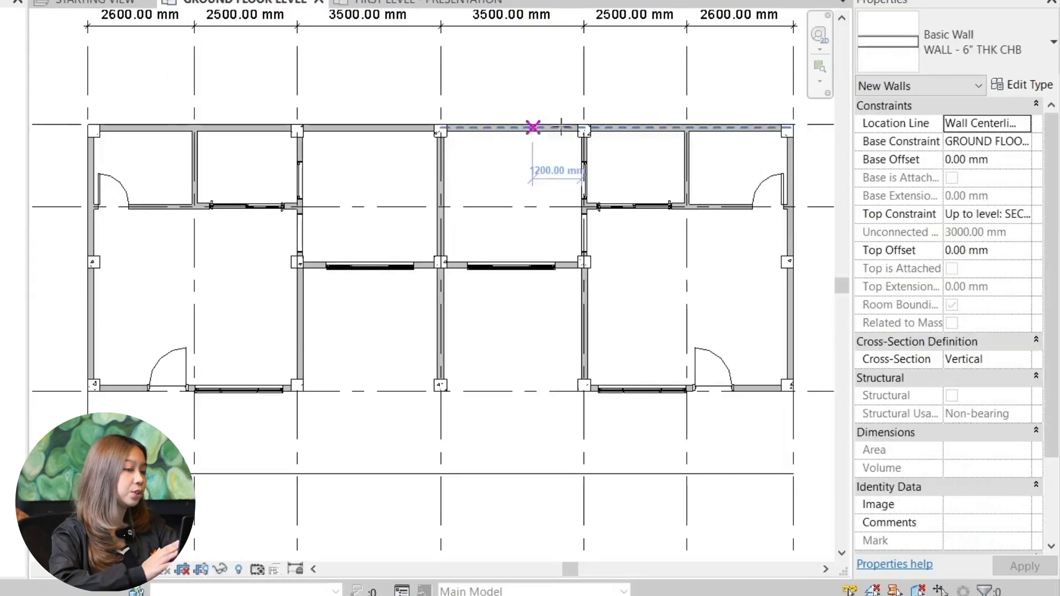
{"action": "left_click", "coordinate": [971, 44]}
{"action": "scroll", "coordinate": [939, 259], "scroll_direction": "down", "scroll_amount": 5}
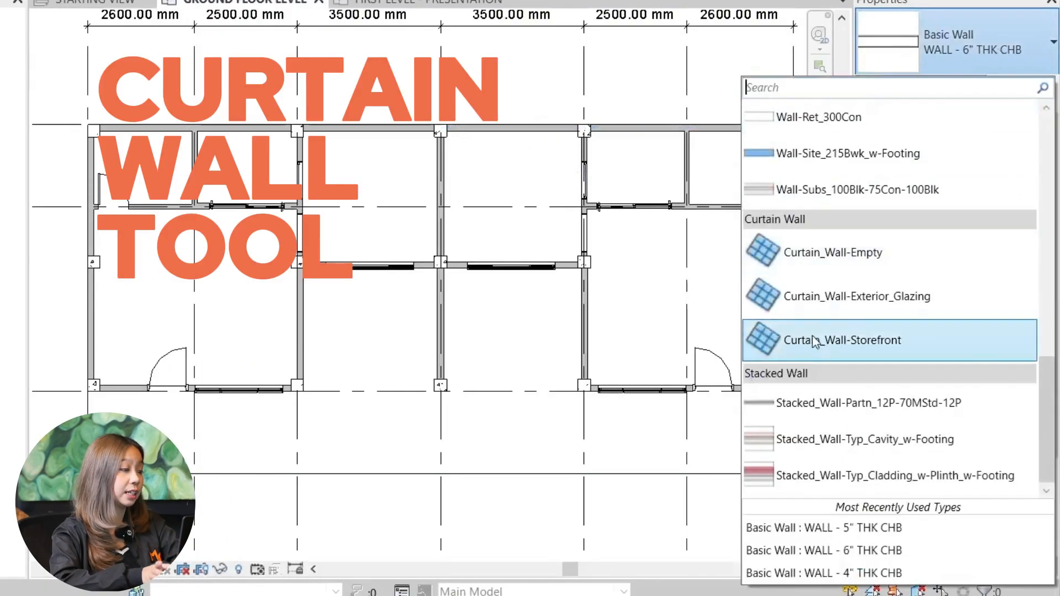
{"action": "left_click", "coordinate": [868, 298]}
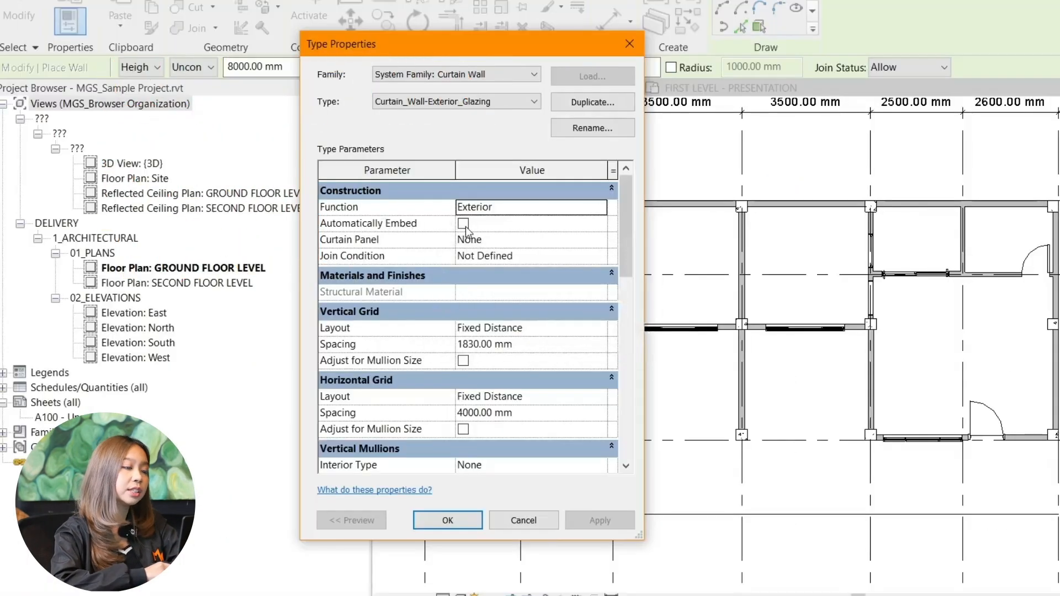
{"action": "left_click", "coordinate": [467, 524]}
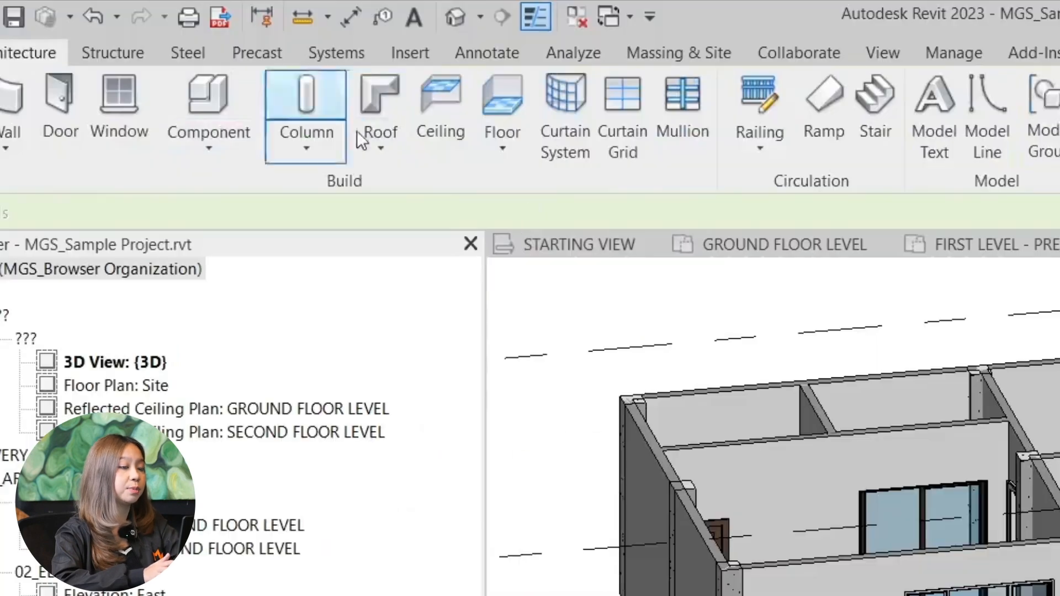
Step: Divide the curtain wall beside the front door into two columns and three rows with curtain grids, and add mullions
{"action": "left_click", "coordinate": [633, 144]}
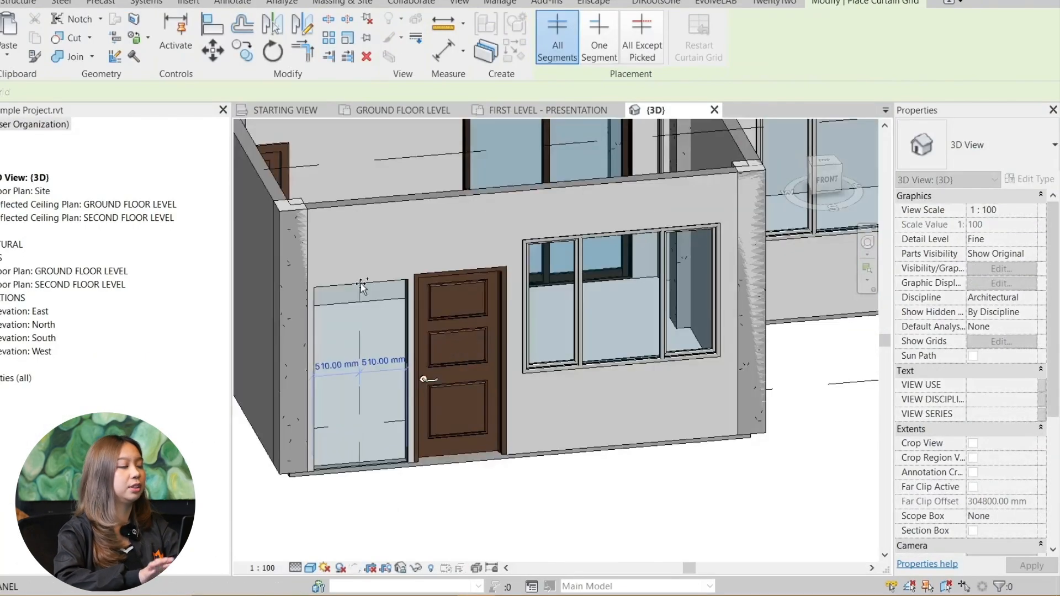
{"action": "left_click", "coordinate": [1, 2]}
{"action": "left_click", "coordinate": [345, 33]}
{"action": "scroll", "coordinate": [361, 319], "scroll_direction": "up", "scroll_amount": 2}
{"action": "left_click", "coordinate": [361, 325]}
{"action": "left_click", "coordinate": [390, 355]}
{"action": "left_click", "coordinate": [393, 446]}
Step: Select the three-panel window in the front wall and open its Sill Height for editing
{"action": "middle_click_drag", "start_coordinate": [431, 482], "coordinate": [441, 424]}
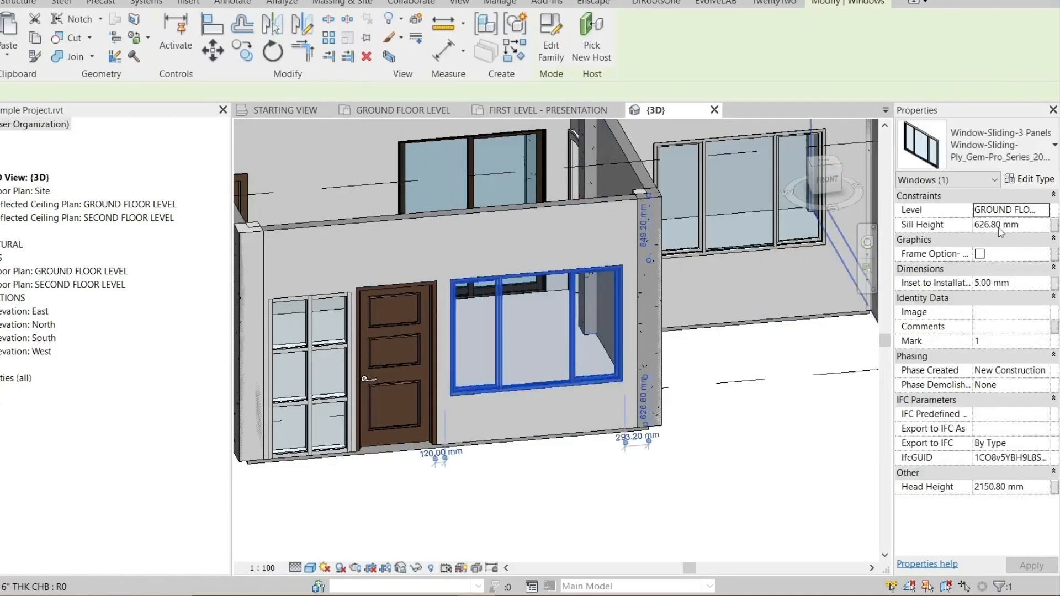
{"action": "left_click", "coordinate": [1014, 226]}
{"action": "left_click", "coordinate": [660, 449]}
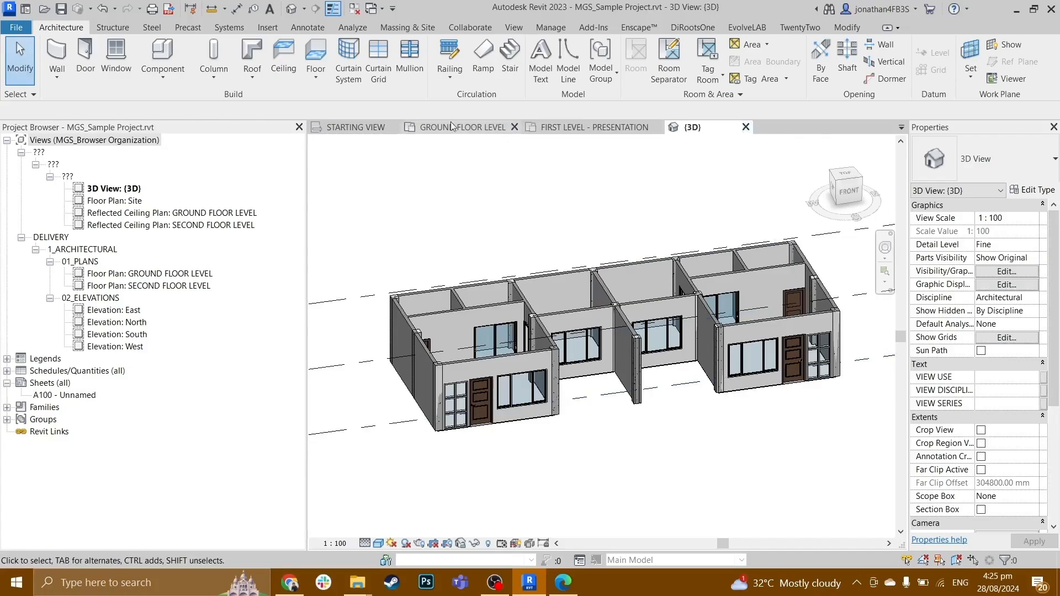
Step: Switch from the 3D view to the GROUND FLOOR LEVEL plan
{"action": "left_click", "coordinate": [456, 126]}
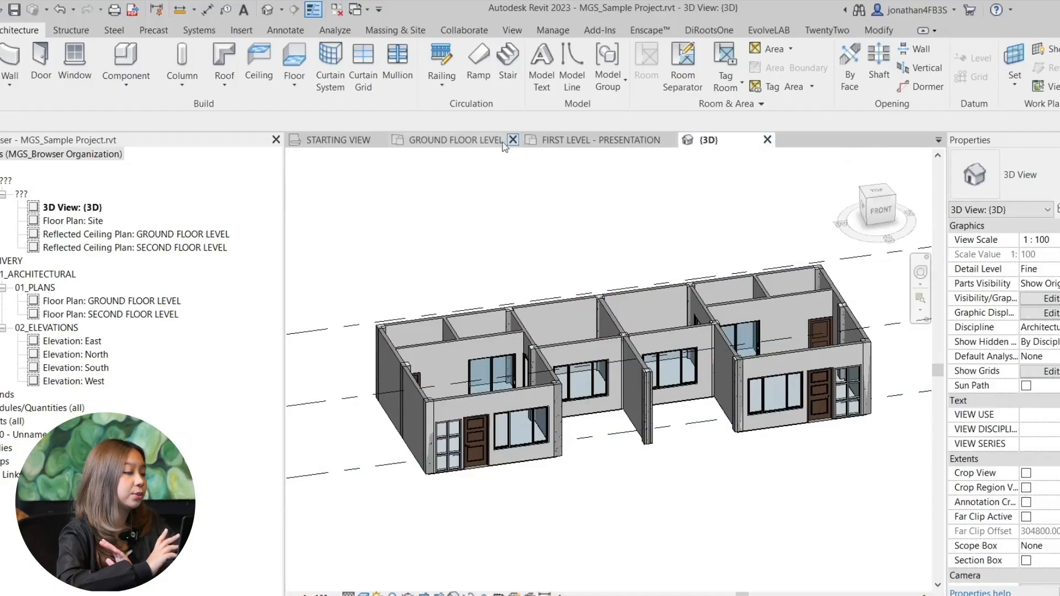
{"action": "left_click", "coordinate": [504, 143]}
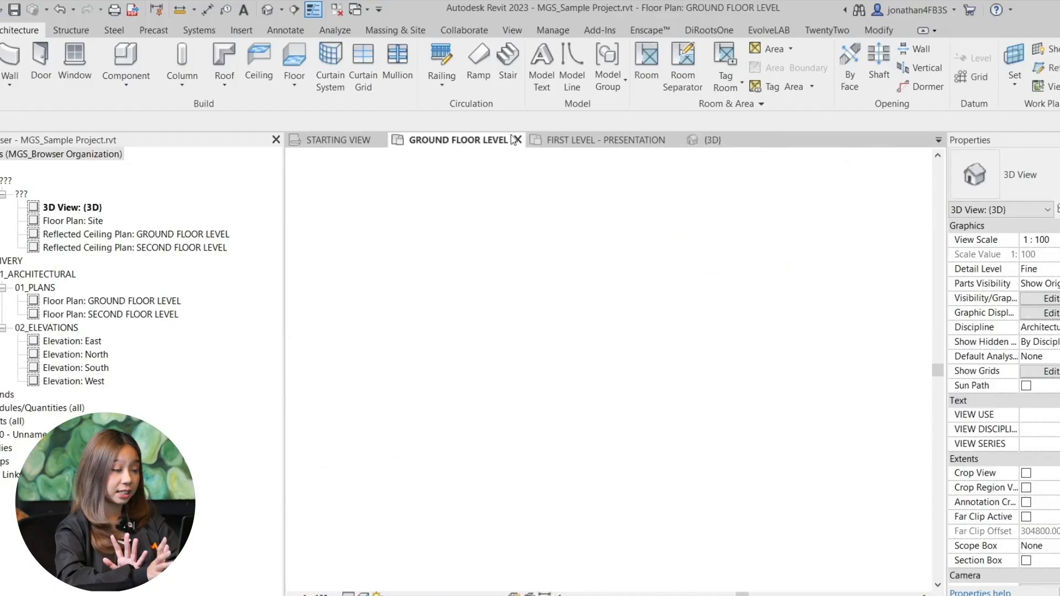
{"action": "scroll", "coordinate": [547, 292], "scroll_direction": "down", "scroll_amount": 2}
{"action": "middle_click_drag", "start_coordinate": [548, 293], "coordinate": [580, 290]}
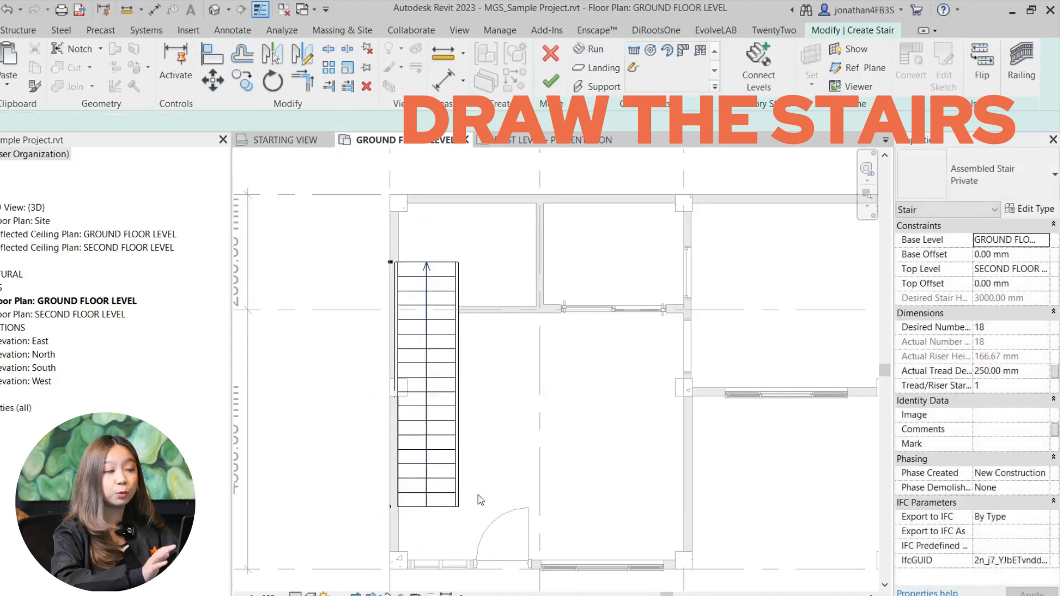
Step: Measure the distance between the rear wall and the stair's upper end with an aligned dimension
{"action": "key", "text": "d"}
{"action": "key", "text": "i"}
{"action": "key", "text": "Escape"}
{"action": "key", "text": "Escape"}
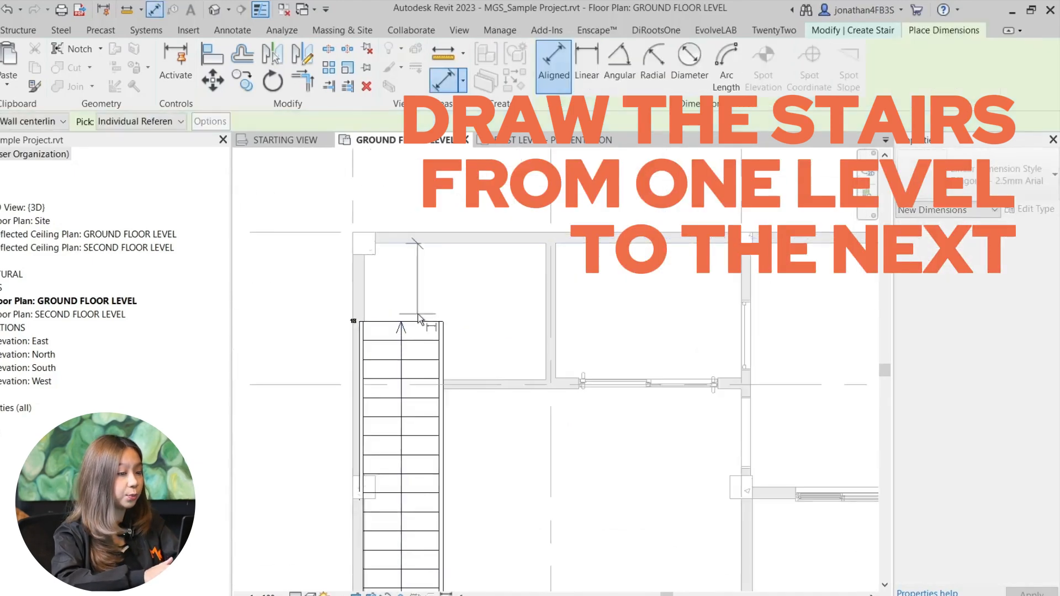
Step: Align the stair's outer edge with the inner face of the exterior wall on grid A
{"action": "left_click", "coordinate": [358, 341]}
{"action": "scroll", "coordinate": [359, 337], "scroll_direction": "up", "scroll_amount": 2}
{"action": "key", "text": "a"}
{"action": "key", "text": "l"}
{"action": "left_click", "coordinate": [361, 388]}
{"action": "left_click", "coordinate": [353, 388]}
{"action": "key", "text": "Escape"}
{"action": "key", "text": "Escape"}
{"action": "scroll", "coordinate": [372, 353], "scroll_direction": "down", "scroll_amount": 2}
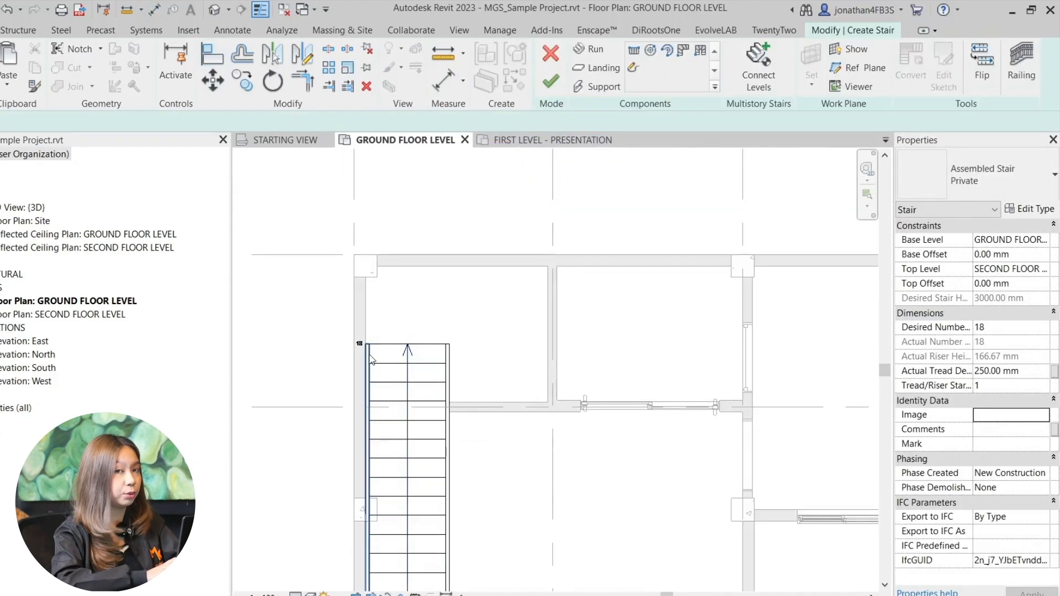
Step: Move the UP label so it sits centred just below the stair's first riser
{"action": "scroll", "coordinate": [372, 356], "scroll_direction": "down", "scroll_amount": 2}
{"action": "middle_click_drag", "start_coordinate": [502, 416], "coordinate": [472, 389]}
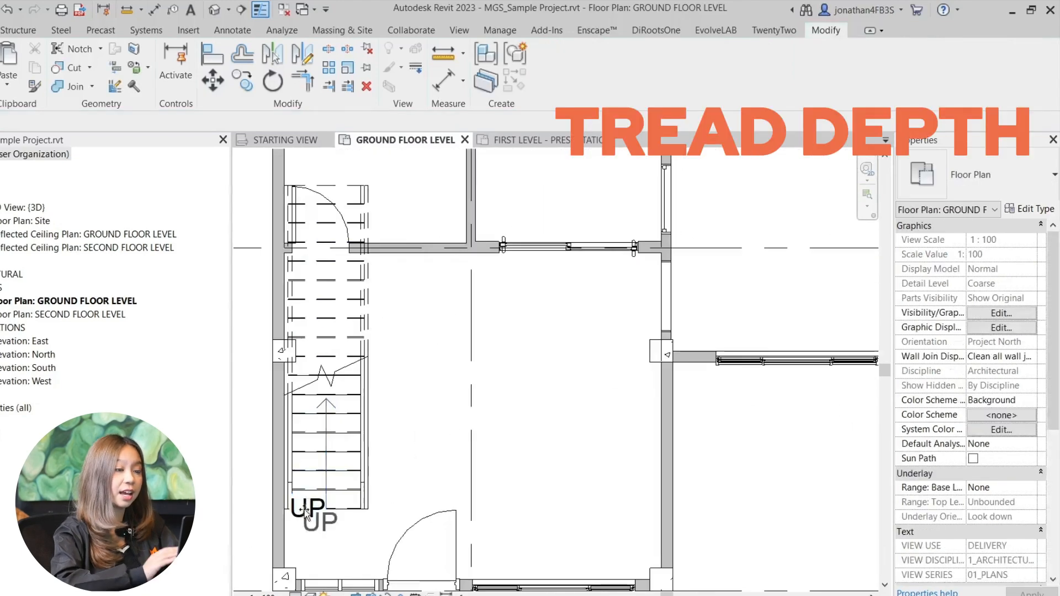
{"action": "left_click_drag", "start_coordinate": [305, 513], "coordinate": [312, 516]}
{"action": "left_click", "coordinate": [497, 414]}
{"action": "scroll", "coordinate": [972, 414], "scroll_direction": "down", "scroll_amount": 5}
{"action": "scroll", "coordinate": [536, 409], "scroll_direction": "down", "scroll_amount": 2}
{"action": "middle_click_drag", "start_coordinate": [588, 411], "coordinate": [499, 433]}
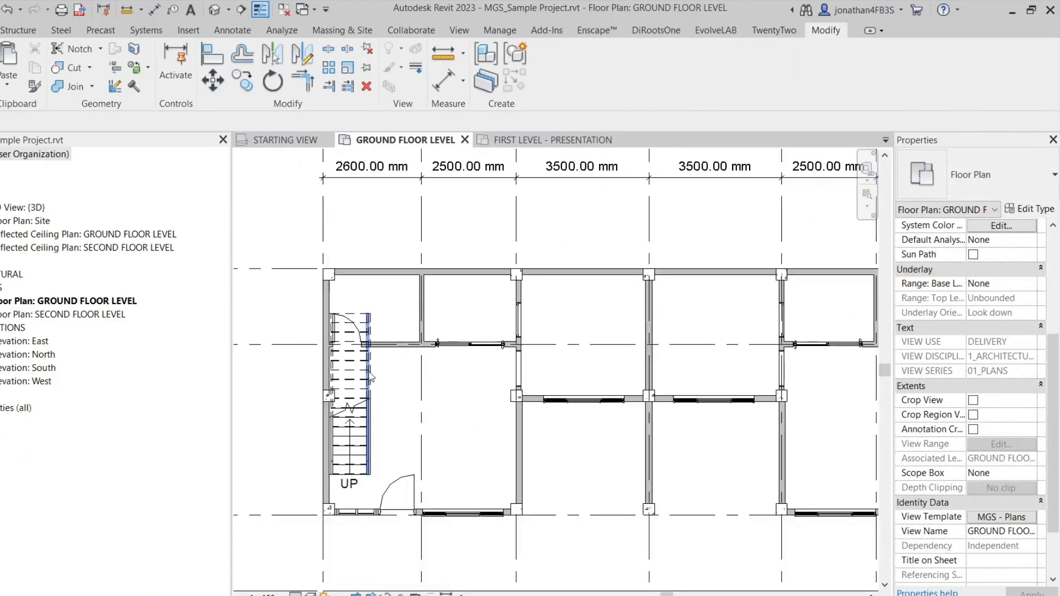
{"action": "scroll", "coordinate": [315, 353], "scroll_direction": "up", "scroll_amount": 3}
{"action": "left_click", "coordinate": [315, 350]}
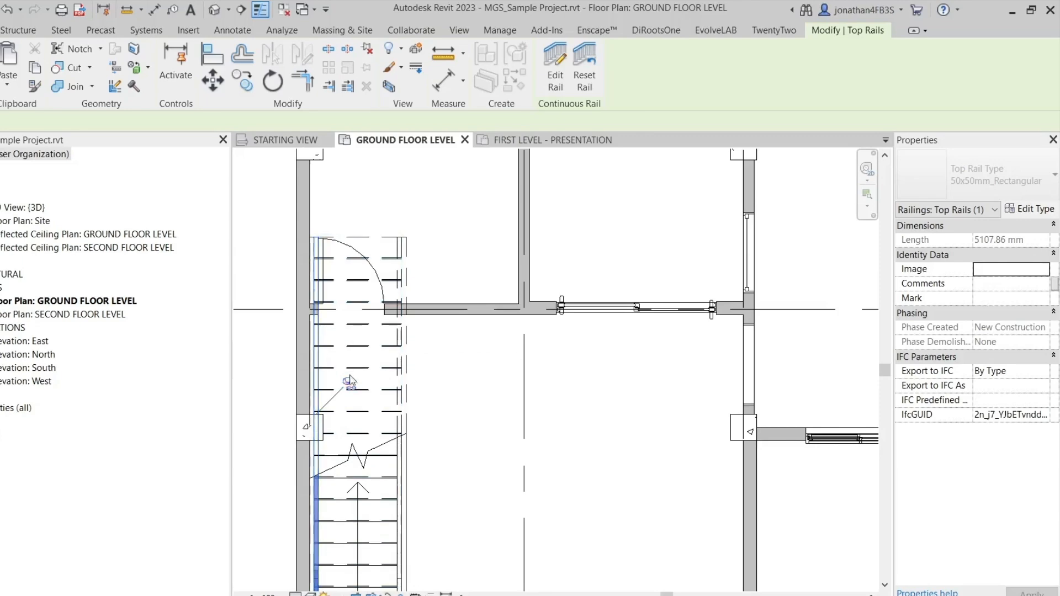
{"action": "key", "text": "Escape"}
{"action": "left_click", "coordinate": [333, 348]}
{"action": "scroll", "coordinate": [334, 354], "scroll_direction": "down", "scroll_amount": 4}
{"action": "scroll", "coordinate": [629, 475], "scroll_direction": "up", "scroll_amount": 1}
{"action": "key", "text": "Escape"}
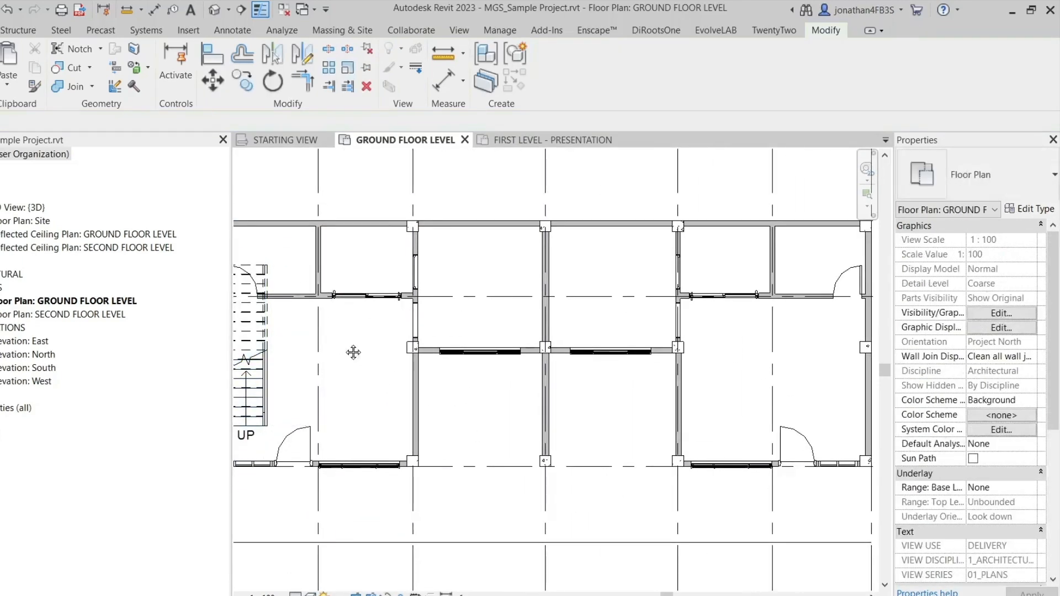
Step: Mirror the stair about an axis drawn along grid D to place a matching stair in the opposite unit
{"action": "middle_click_drag", "start_coordinate": [328, 348], "coordinate": [388, 340]}
{"action": "left_click", "coordinate": [326, 353]}
{"action": "key", "text": "d"}
{"action": "key", "text": "m"}
{"action": "left_click", "coordinate": [605, 489]}
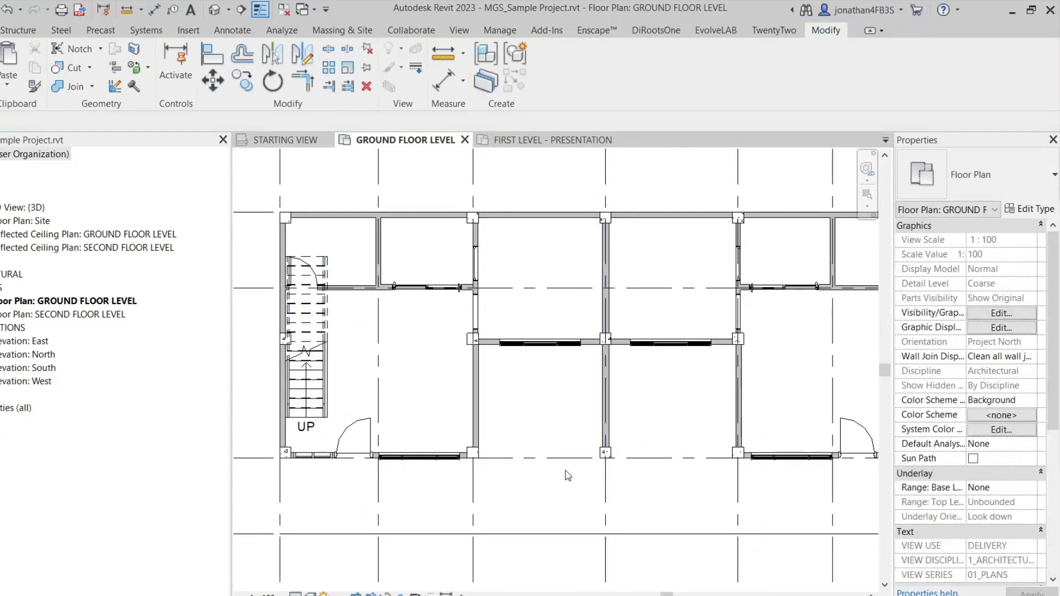
{"action": "scroll", "coordinate": [577, 476], "scroll_direction": "down", "scroll_amount": 1}
{"action": "middle_click_drag", "start_coordinate": [486, 459], "coordinate": [579, 457]}
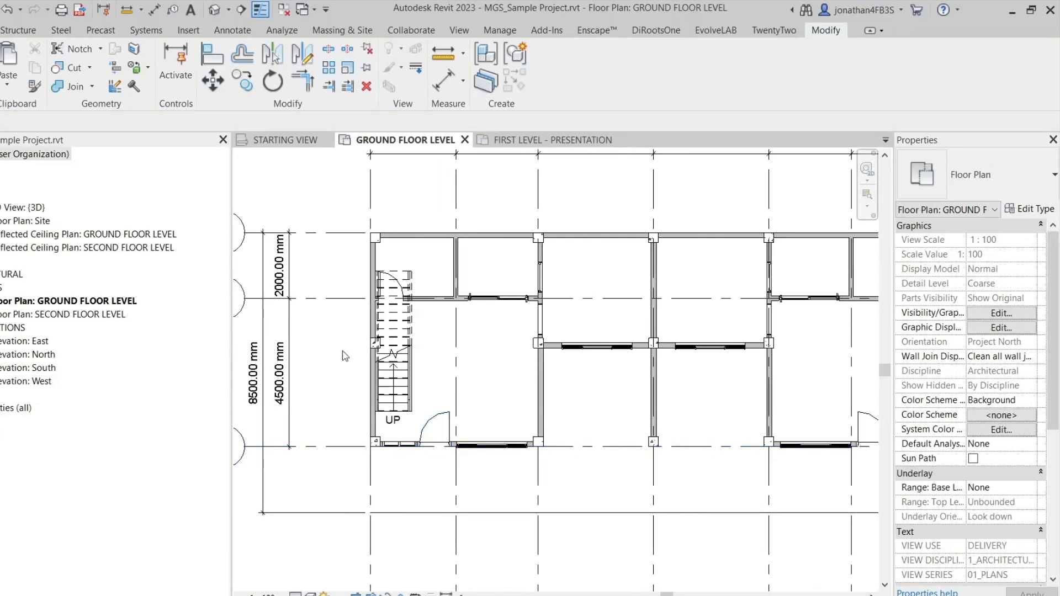
Step: Open the 3D view and delete the wall-side railings of both stairs
{"action": "scroll", "coordinate": [384, 330], "scroll_direction": "up", "scroll_amount": 4}
{"action": "left_click", "coordinate": [214, 9]}
{"action": "middle_click_drag", "start_coordinate": [515, 355], "coordinate": [432, 402], "text": "shift"}
{"action": "scroll", "coordinate": [490, 344], "scroll_direction": "up", "scroll_amount": 1}
{"action": "middle_click_drag", "start_coordinate": [490, 342], "coordinate": [476, 405]}
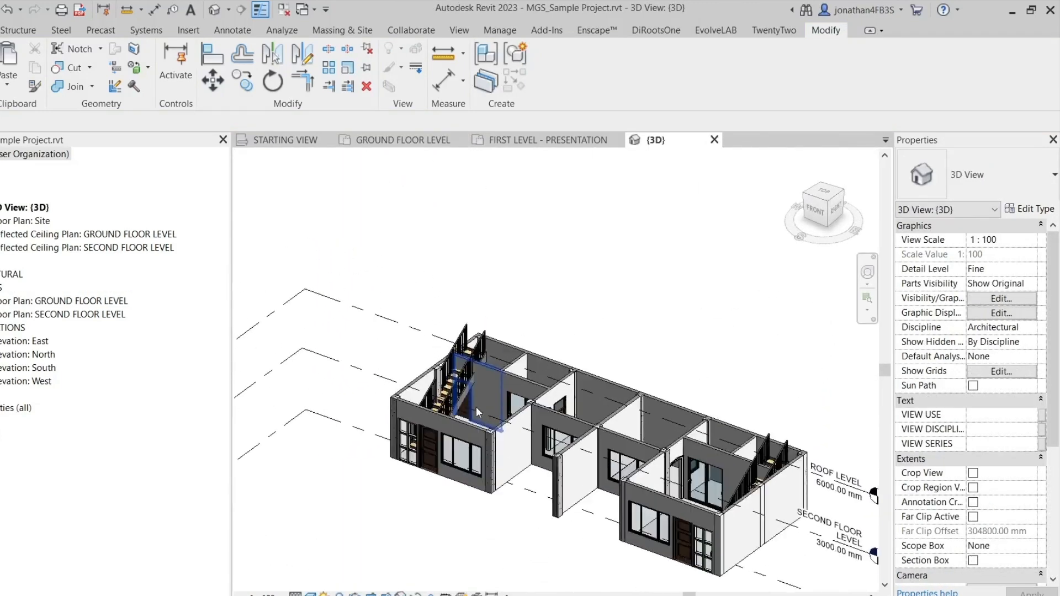
{"action": "left_click", "coordinate": [445, 364]}
{"action": "key", "text": "Escape"}
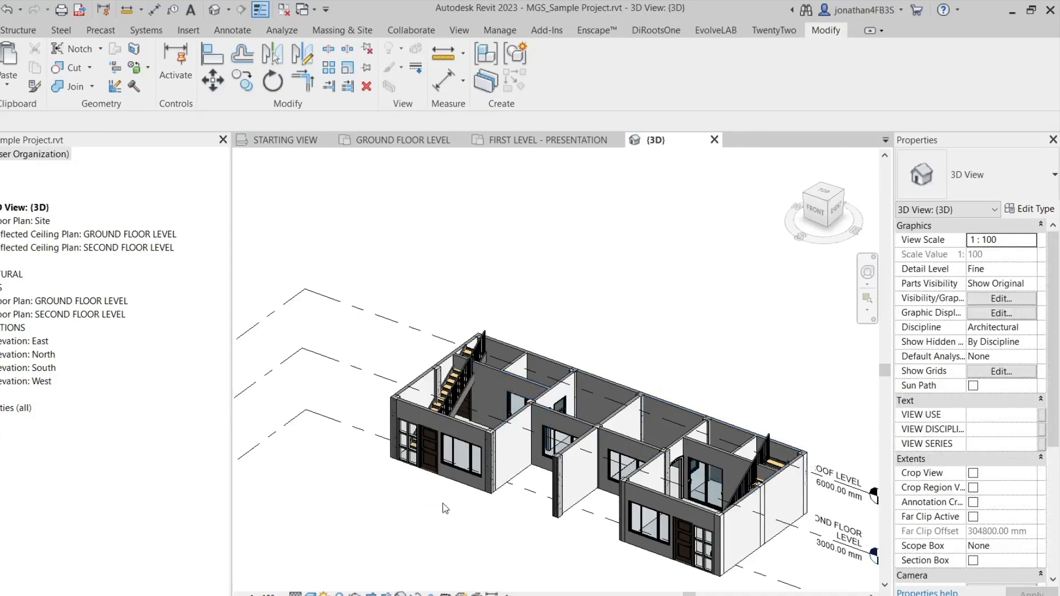
Step: Return to the GROUND FLOOR LEVEL plan and fit the whole plan in view
{"action": "left_click", "coordinate": [418, 138]}
{"action": "middle_click", "coordinate": [458, 372]}
{"action": "middle_click", "coordinate": [458, 372]}
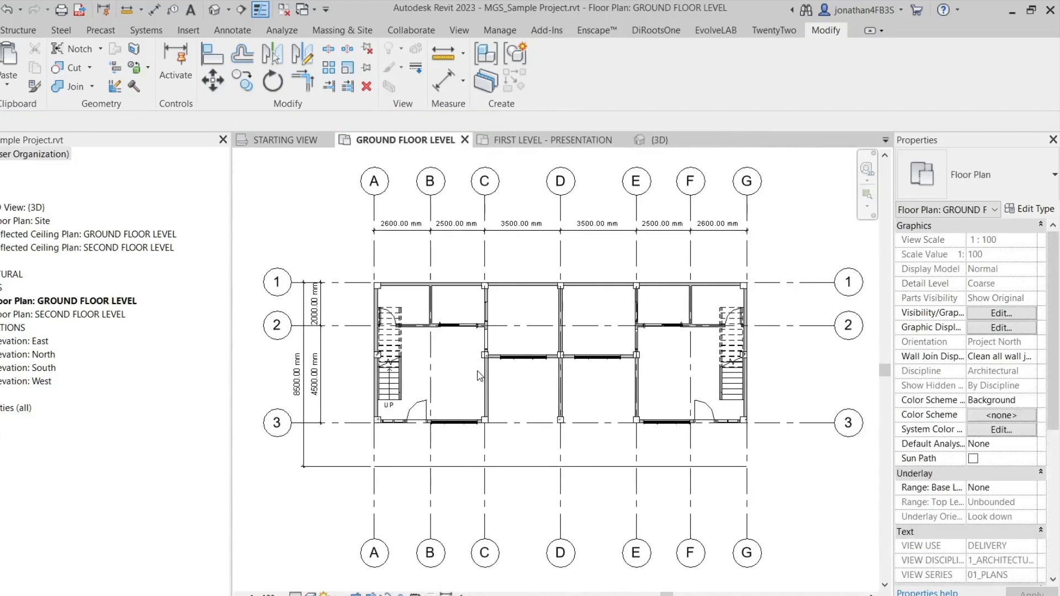